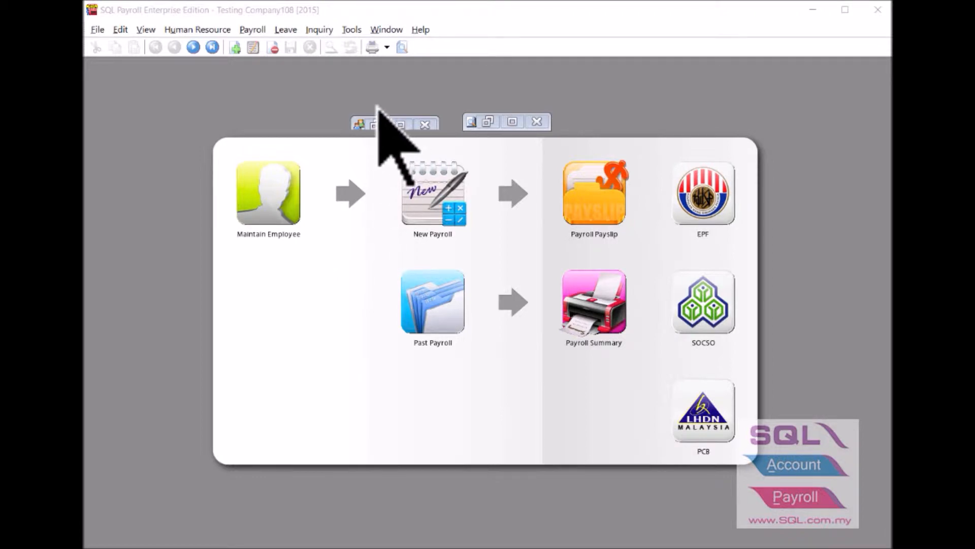
Open the record of employee 003, mark the employee as no longer active, and save the change.
left_click(376, 125)
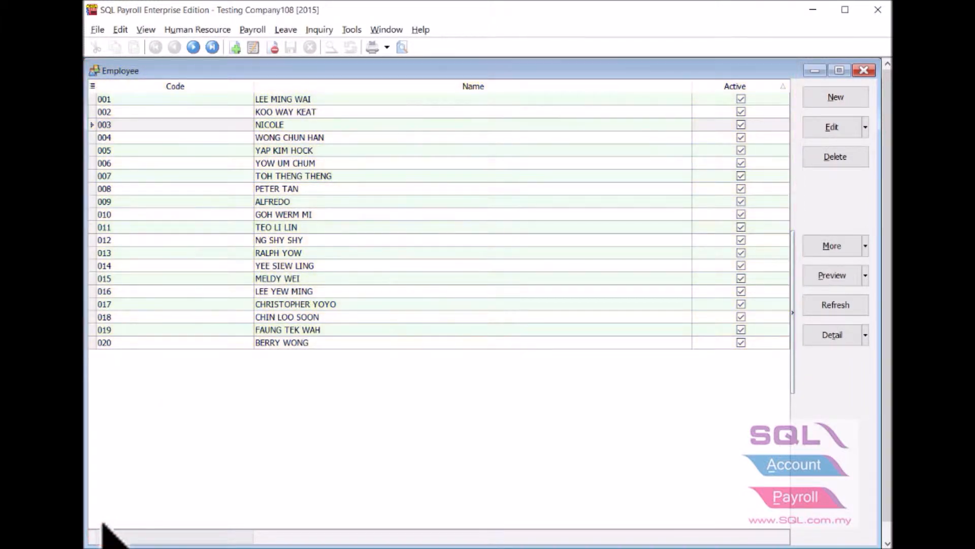
double_click(316, 128)
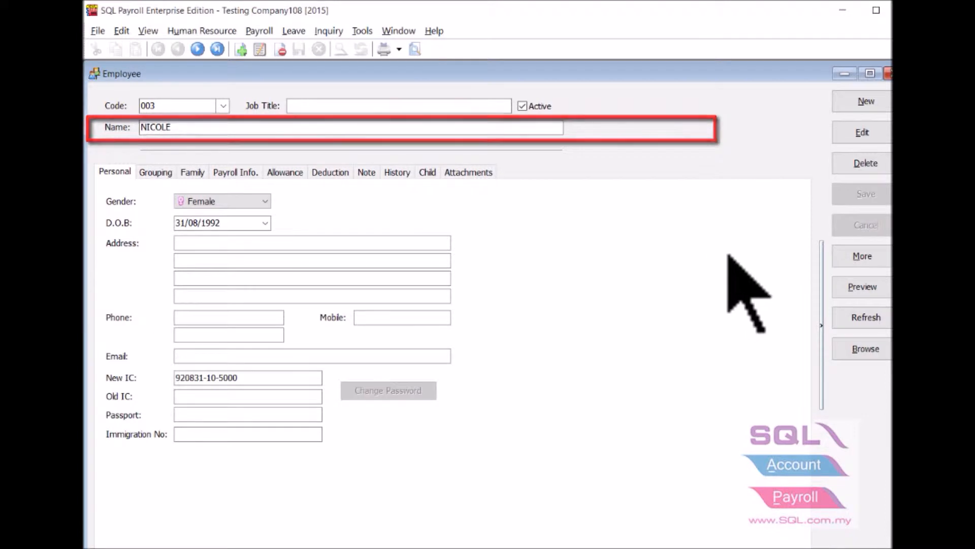
left_click(850, 134)
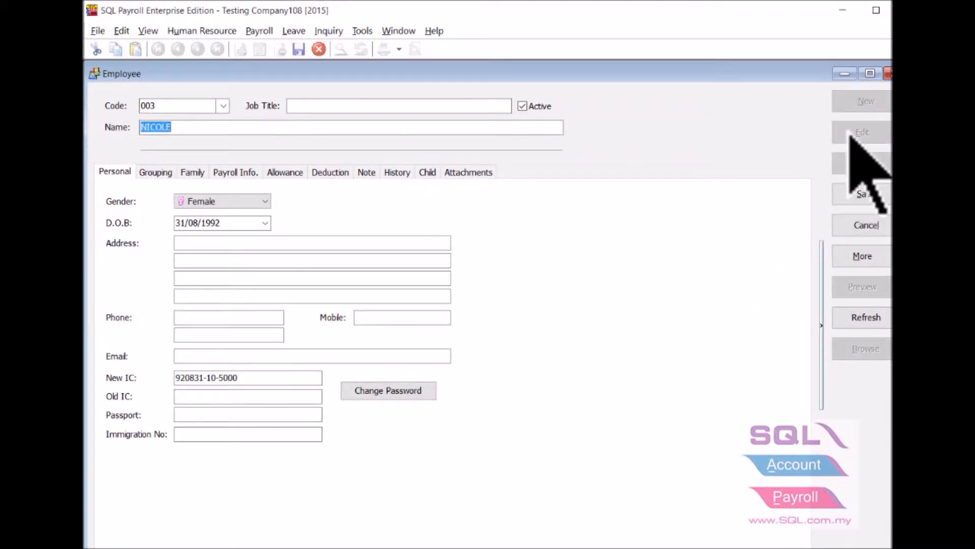
left_click(522, 106)
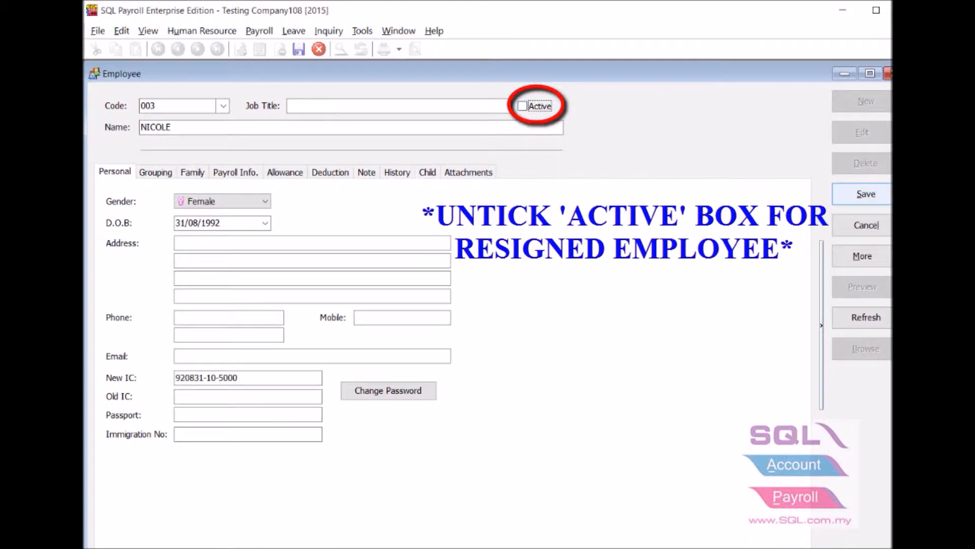
left_click(866, 193)
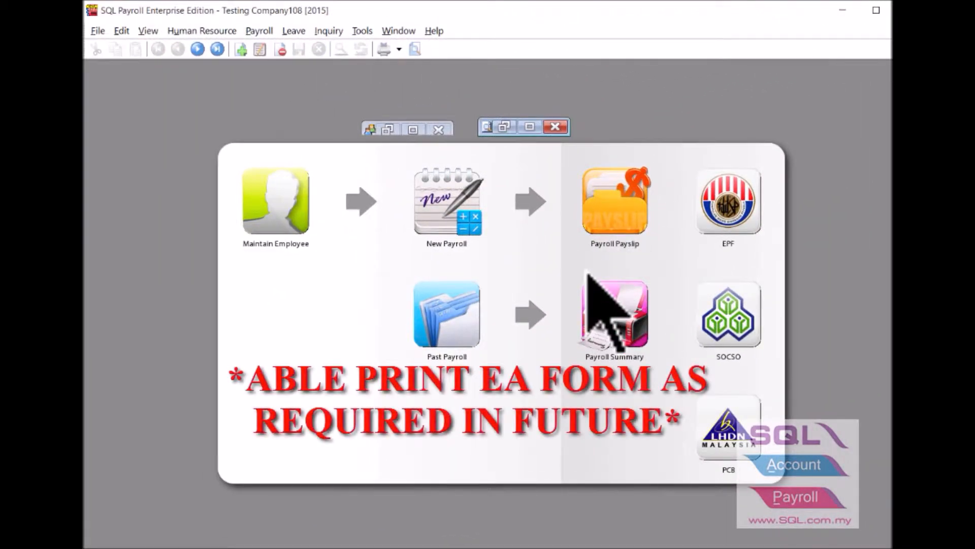
Create a new active employee with code 21, enter the employee's name, and save the record.
left_click(505, 128)
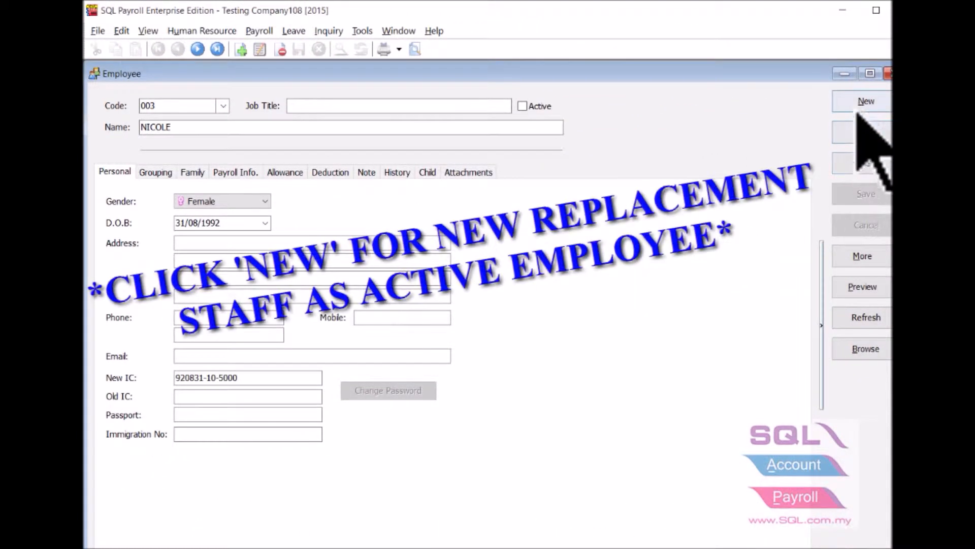
left_click(859, 101)
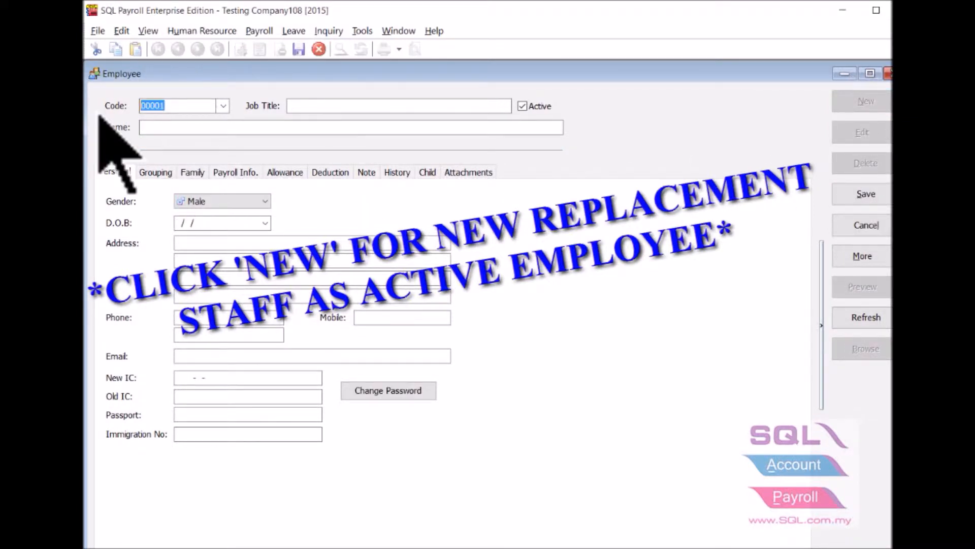
type("21")
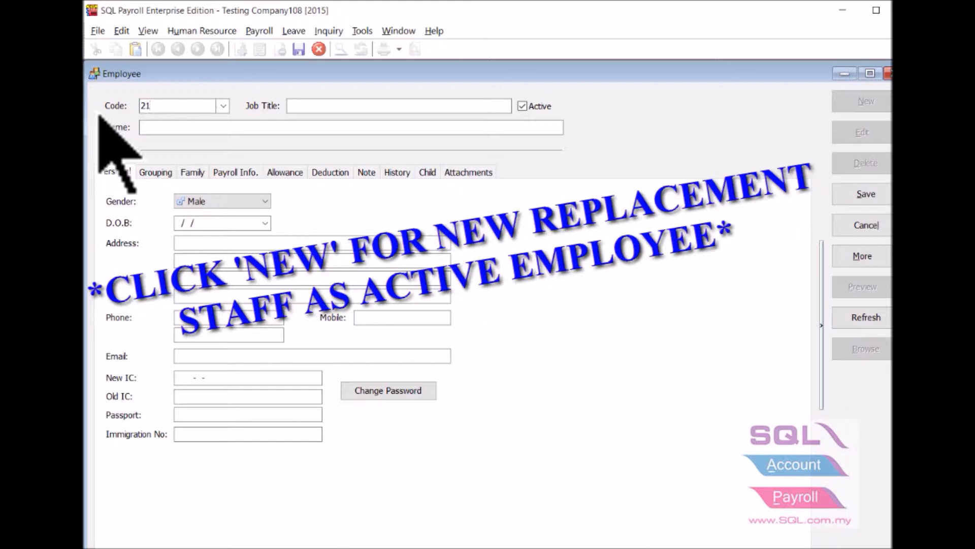
key("Tab")
type("ALI")
left_click(866, 194)
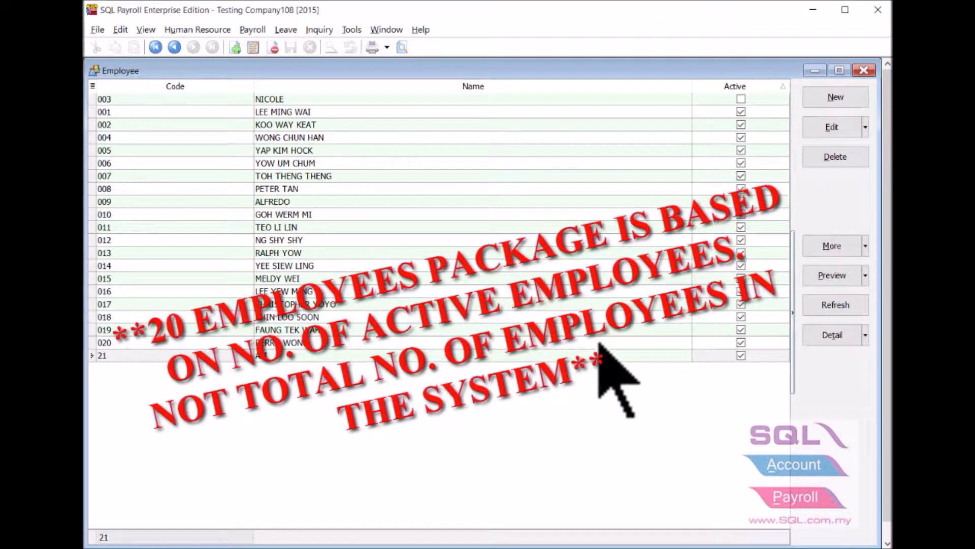
Filter the employee list by Active = True to view only the active employees.
left_click(785, 85)
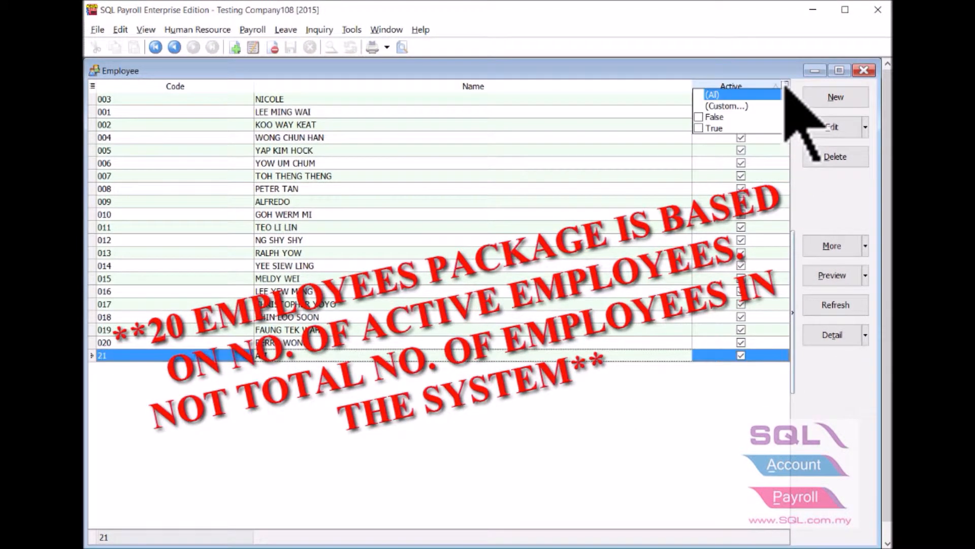
left_click(700, 129)
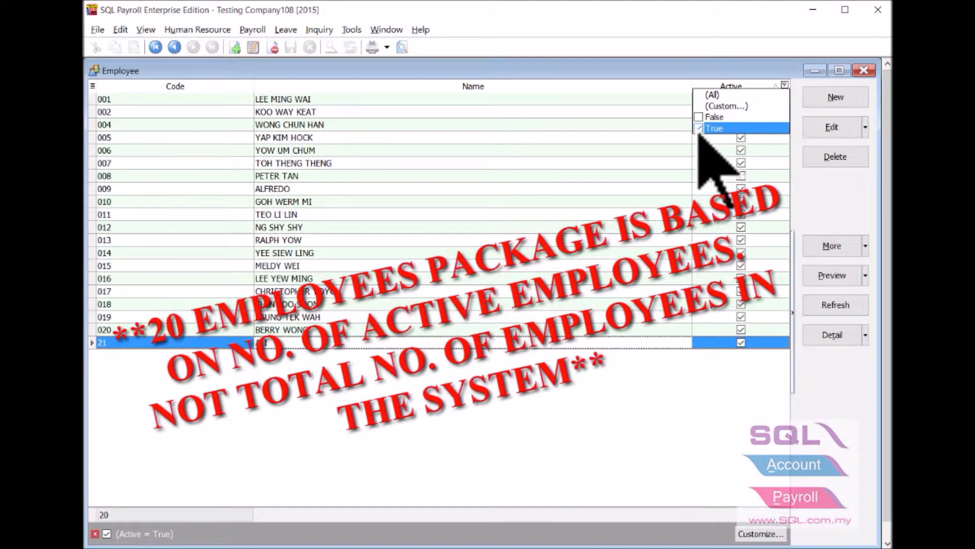
left_click(700, 128)
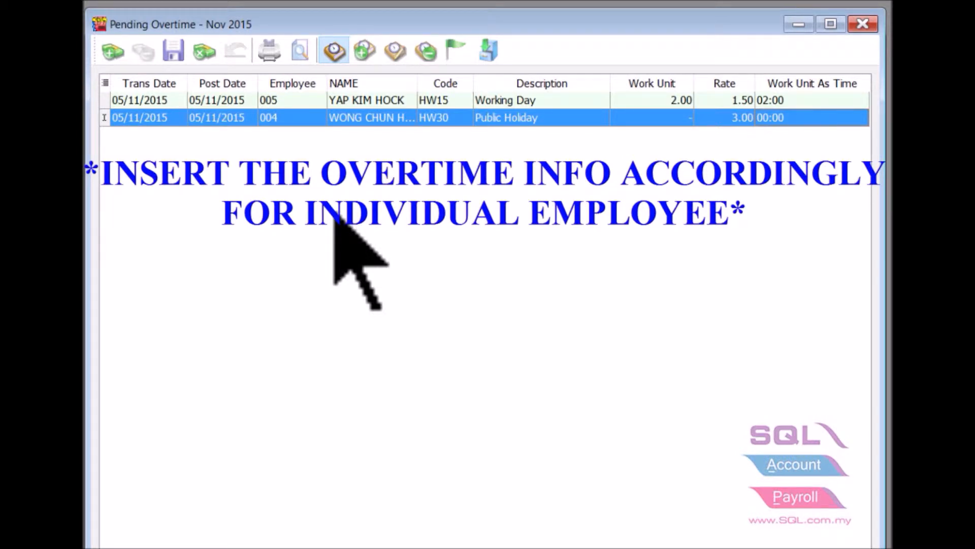
Examine the employee, overtime code choices and work unit fields on employee 004's pending overtime line.
left_click(314, 121)
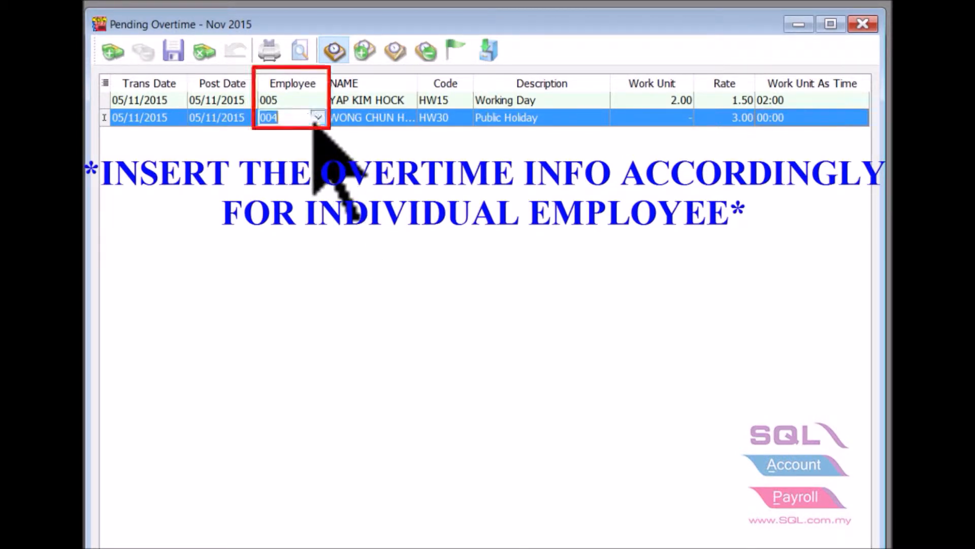
left_click(465, 124)
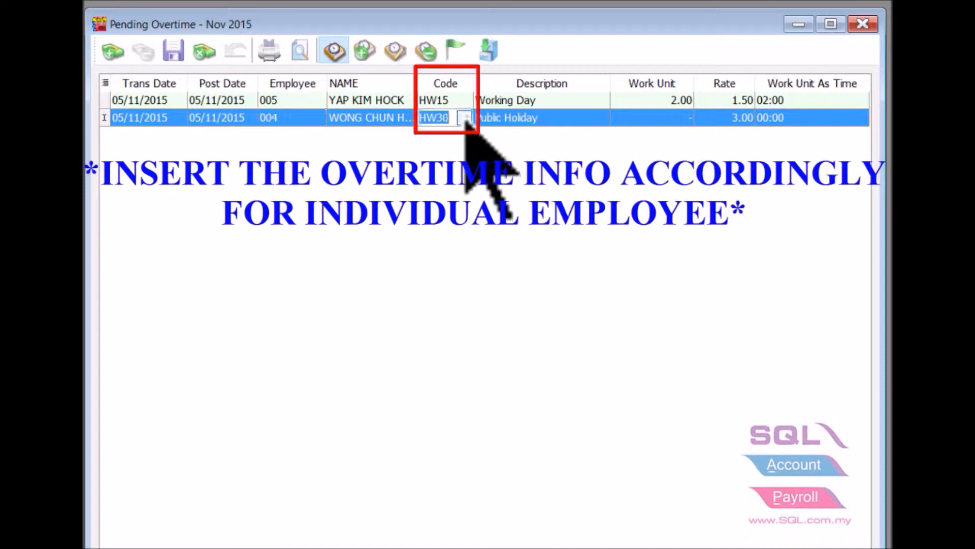
left_click(466, 118)
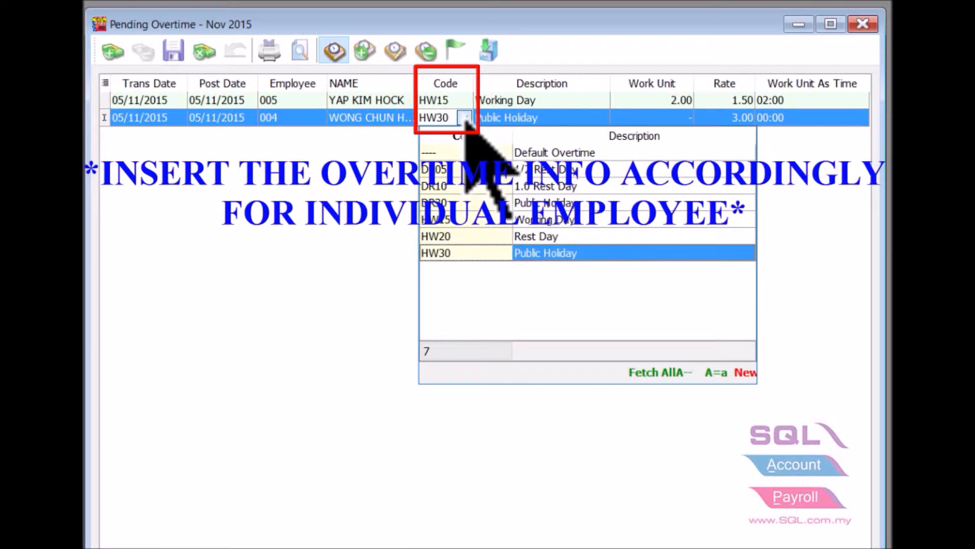
left_click(639, 118)
left_click(638, 118)
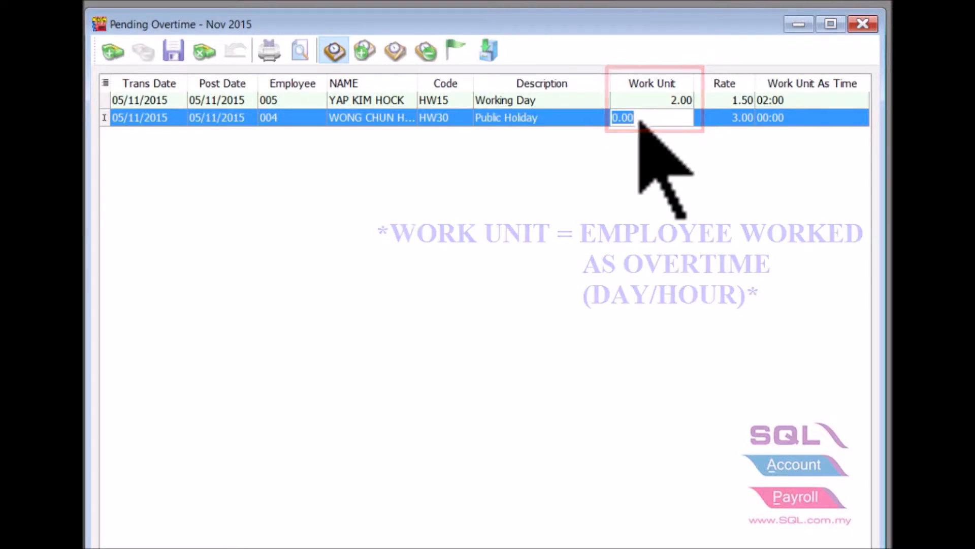
left_click(639, 188)
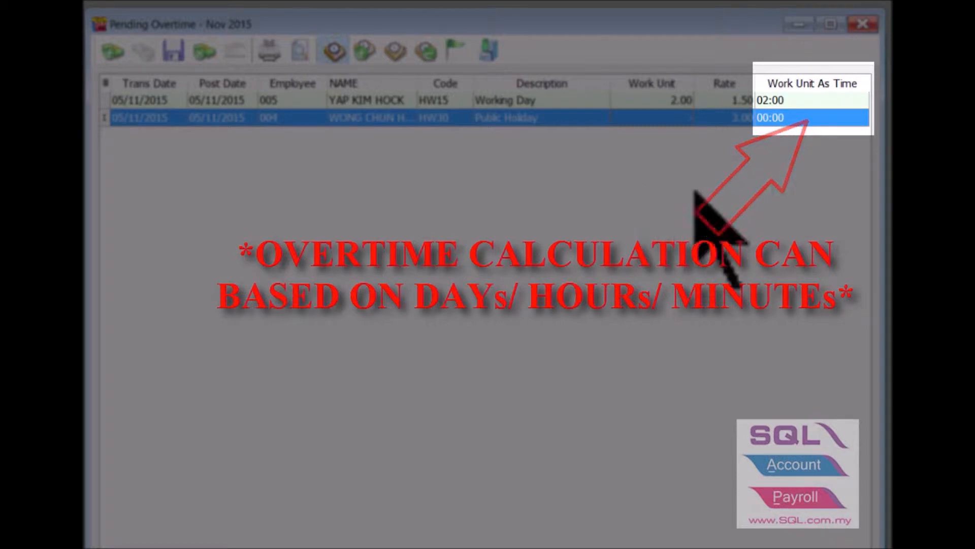
Set Work Unit As Time to 01:20 on employee 004's Public Holiday overtime line.
left_click(802, 118)
type("0120")
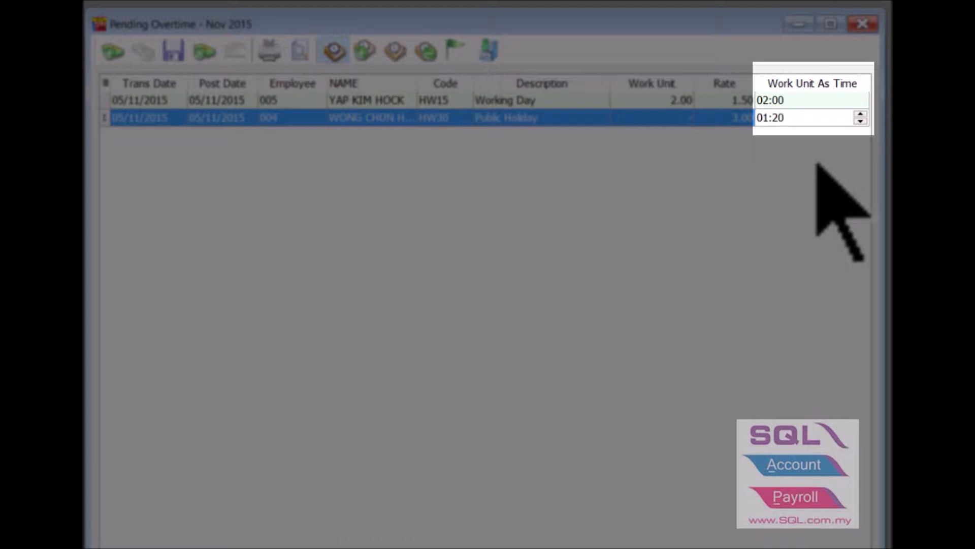
key("Return")
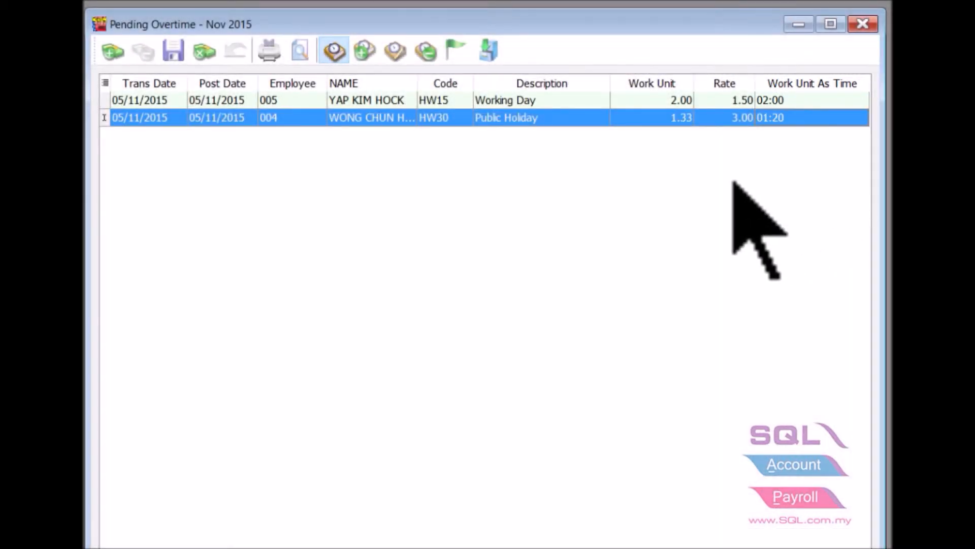
left_click(651, 118)
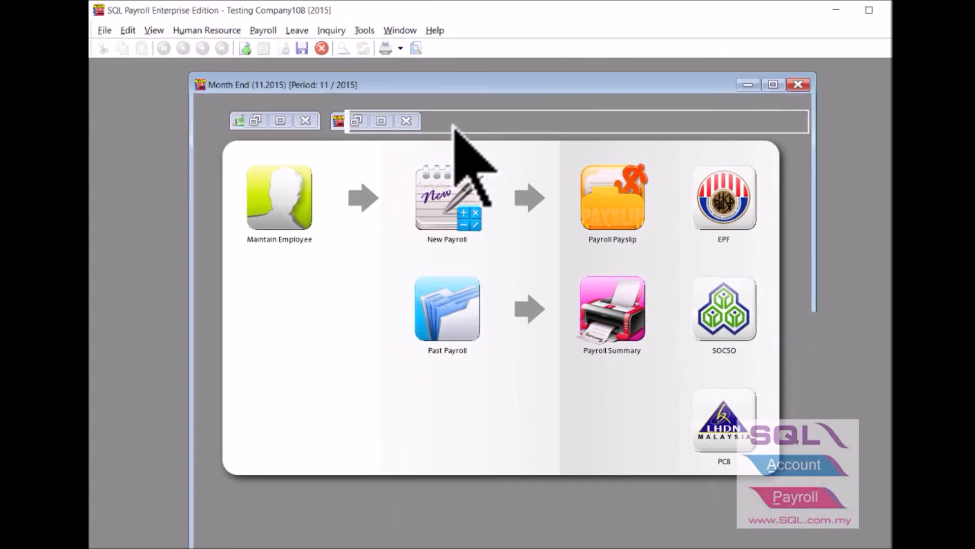
In the Month End payroll, set employee 001's Handphone allowance rate to 200 and add a Default Allowance with rate 50.
left_click(456, 123)
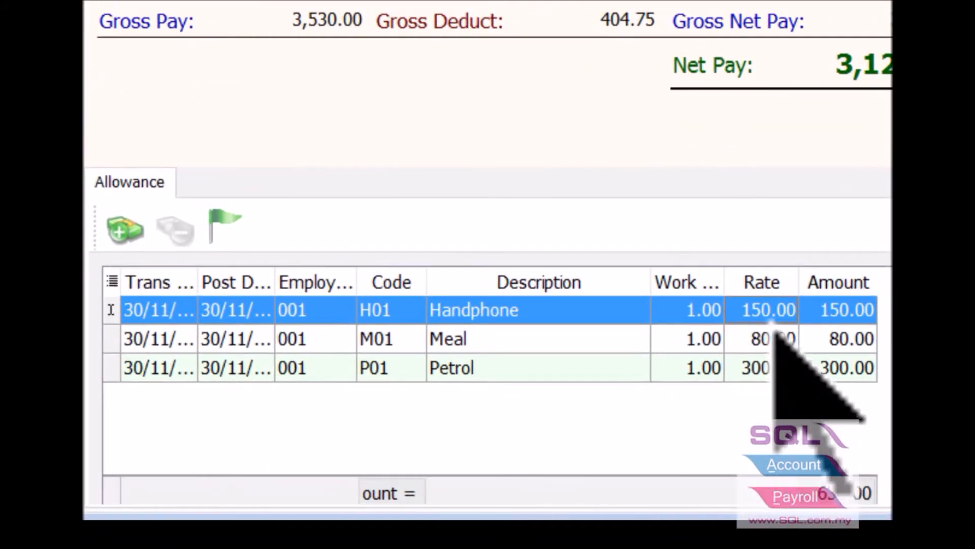
left_click(768, 319)
type("200")
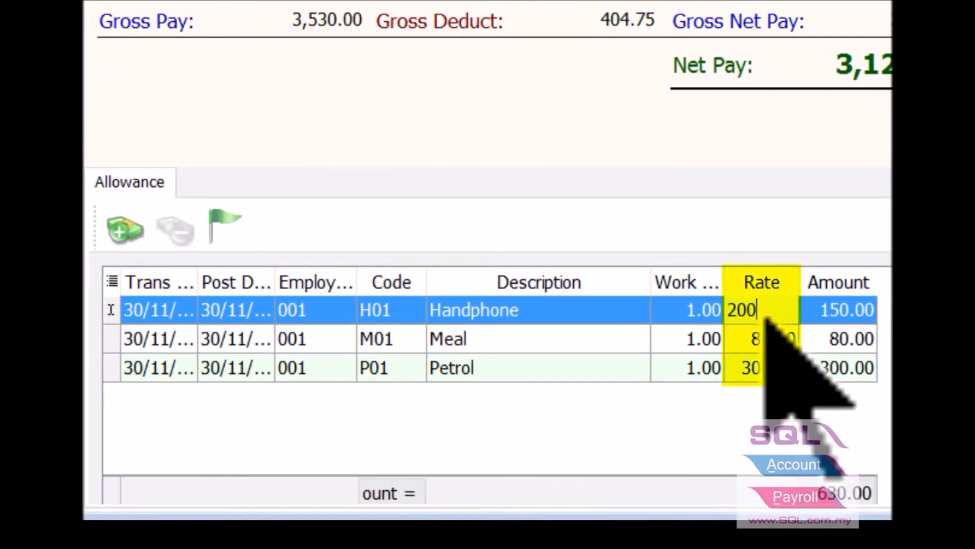
left_click(124, 230)
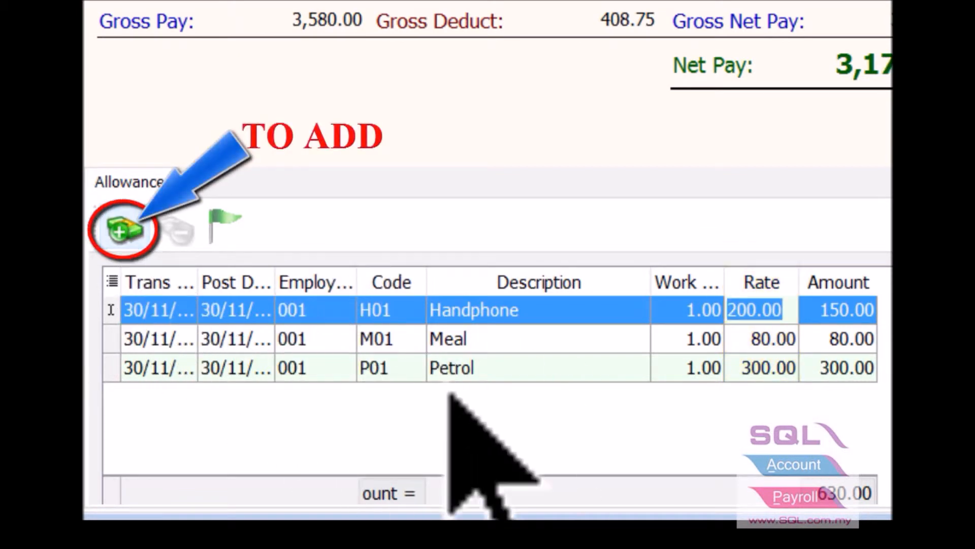
type("50")
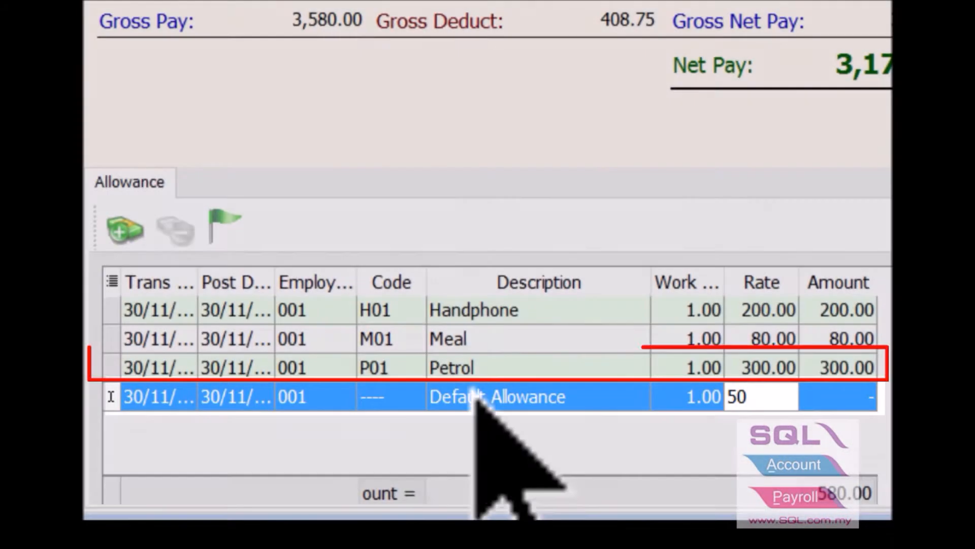
Remove the Petrol allowance from employee 001's month-end payroll and save the payroll record.
left_click(486, 370)
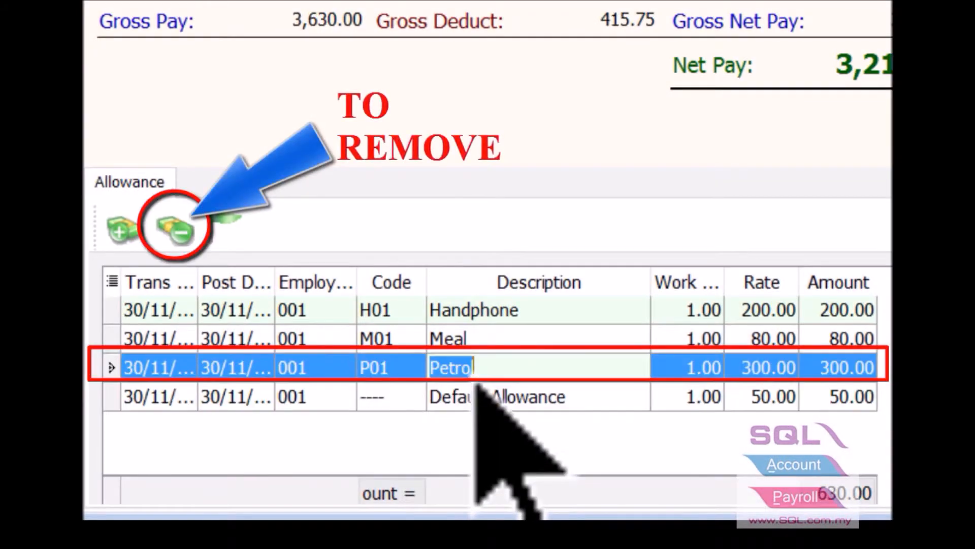
left_click(176, 229)
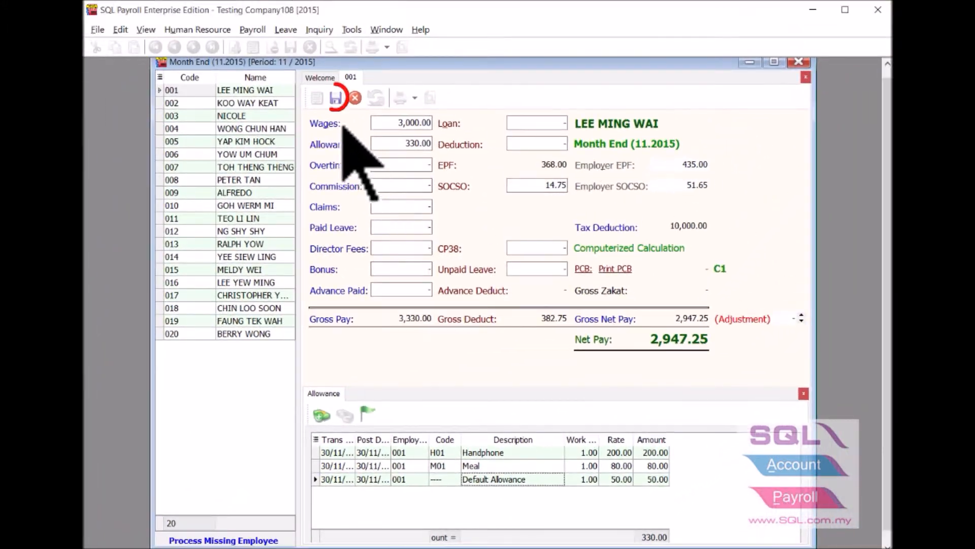
left_click(341, 105)
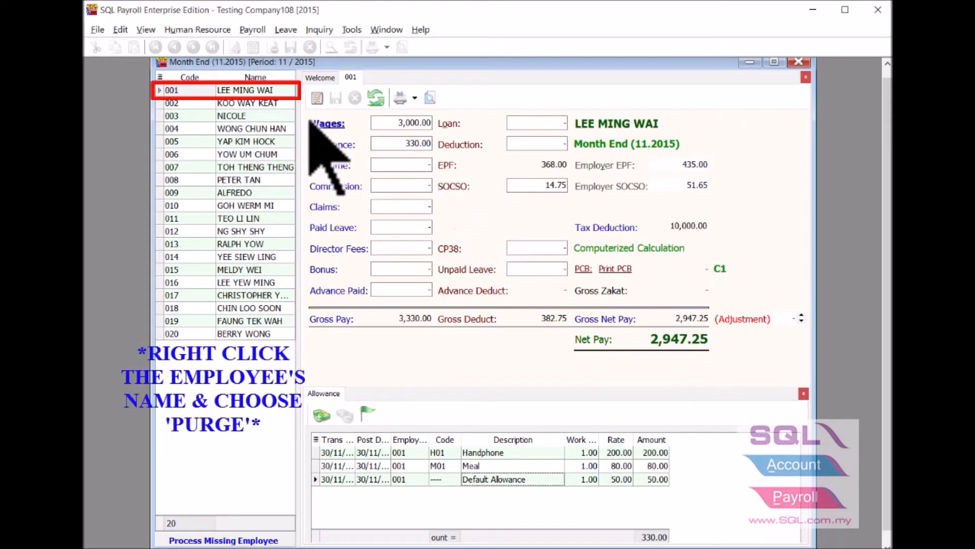
Purge the processed November 2015 payroll of employee 001 and confirm the deletion.
right_click(268, 91)
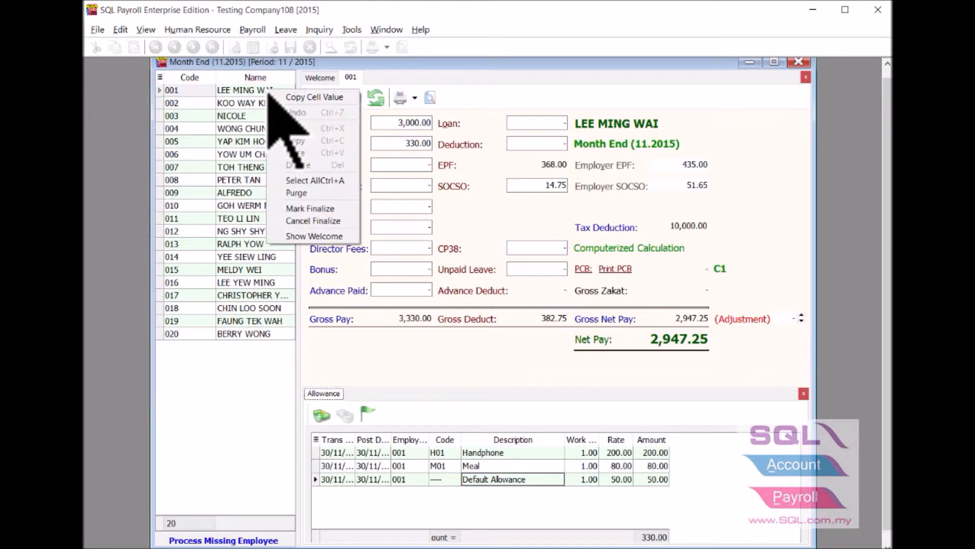
left_click(300, 194)
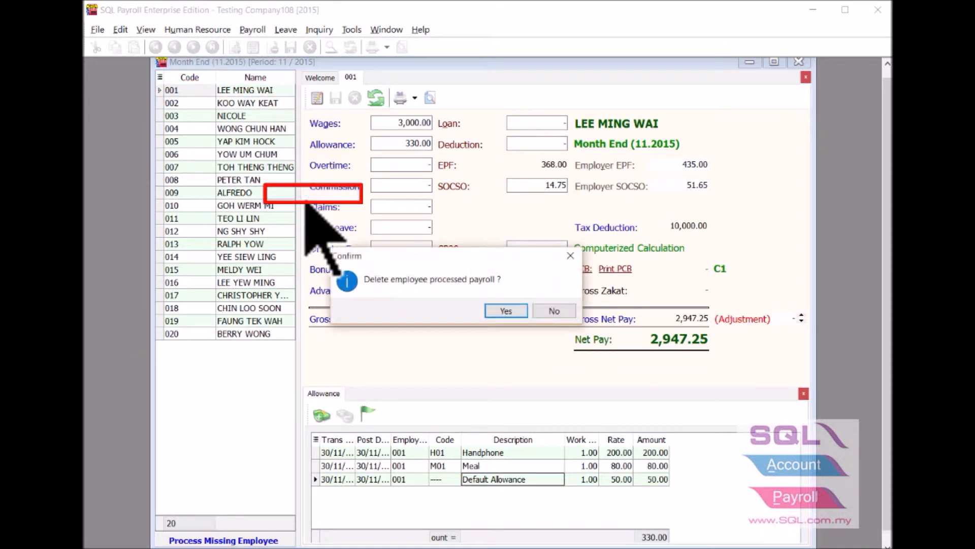
left_click(513, 310)
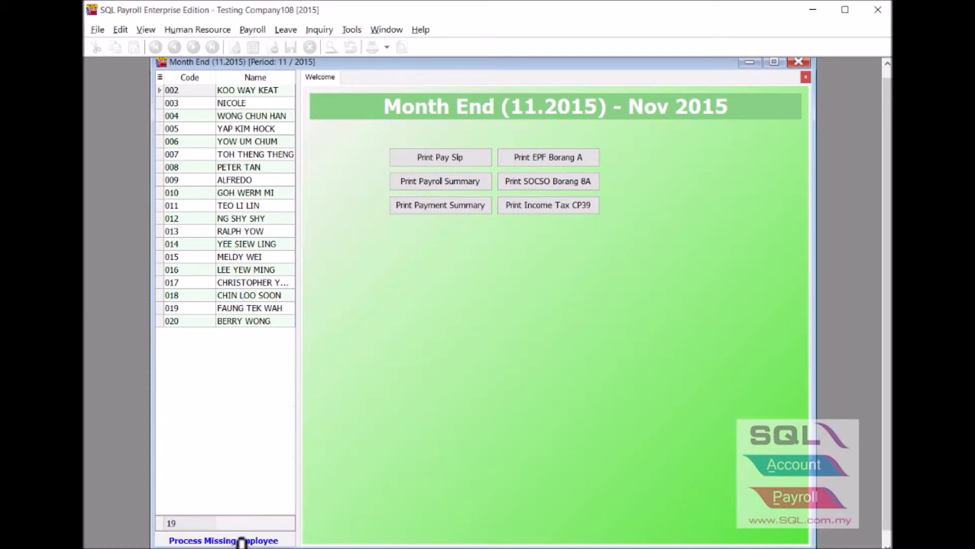
Open the payroll process for employees missing from the November 2015 month end.
left_click(242, 540)
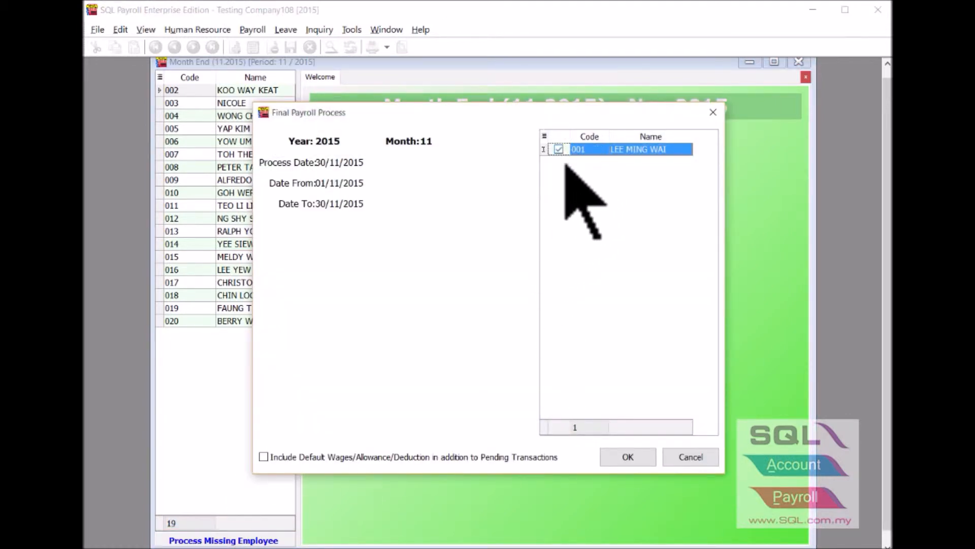